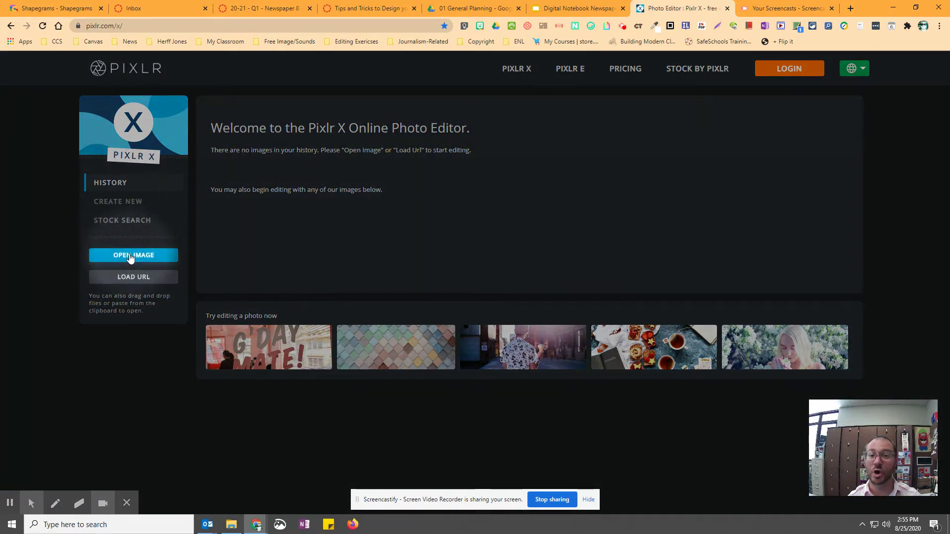
# - Open Stock Search from the Pixlr X start page sidebar
pyautogui.click(130, 229)
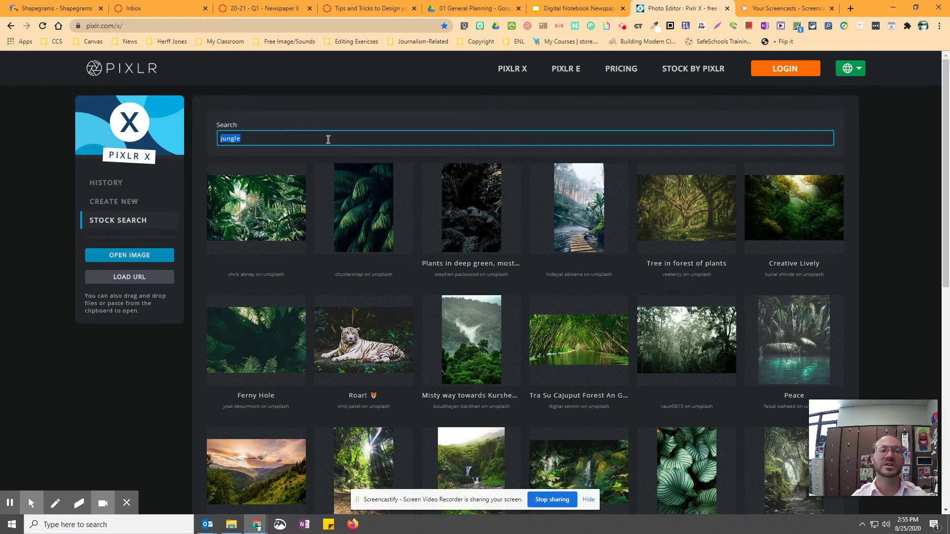
# - Search stock photos for 'chicken' and pick the grey hen on a dark background
pyautogui.write('chicken')
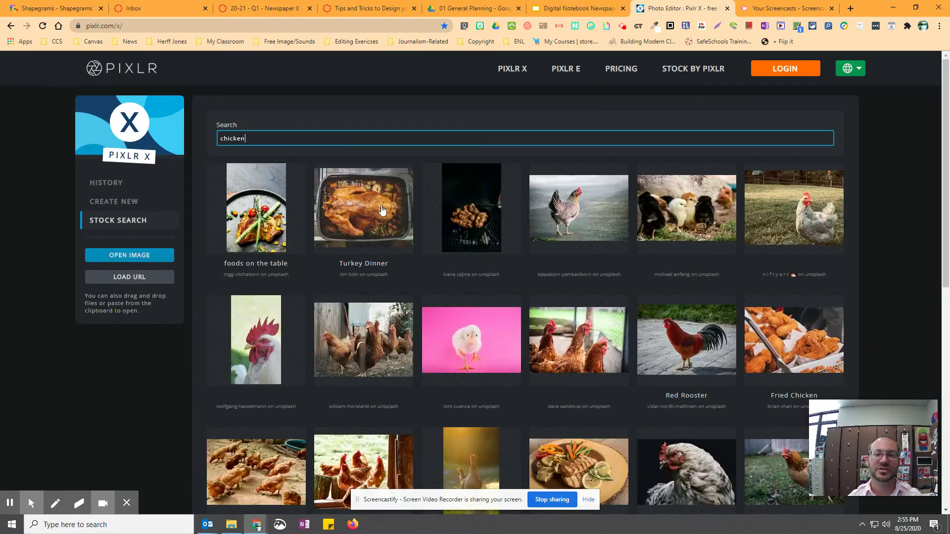
pyautogui.scroll(-5, 452, 241)
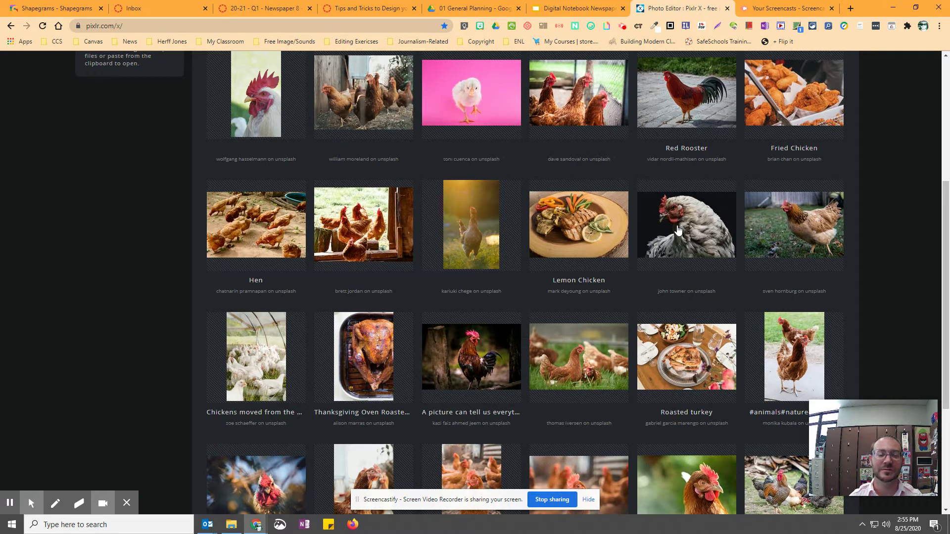
pyautogui.scroll(1, 678, 230)
pyautogui.click(677, 291)
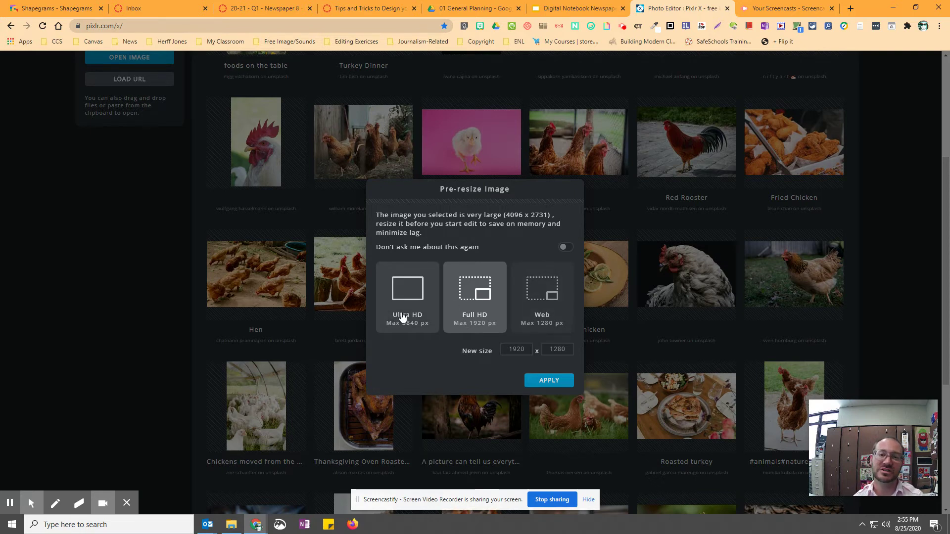
# - Pre-resize the hen photo to Web size 1280 x 853 and open it
pyautogui.click(548, 304)
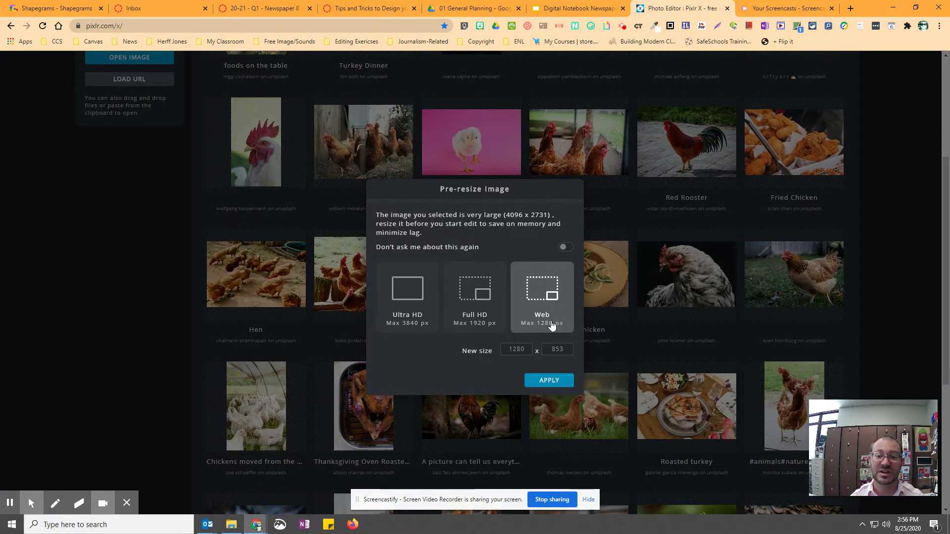
pyautogui.click(549, 382)
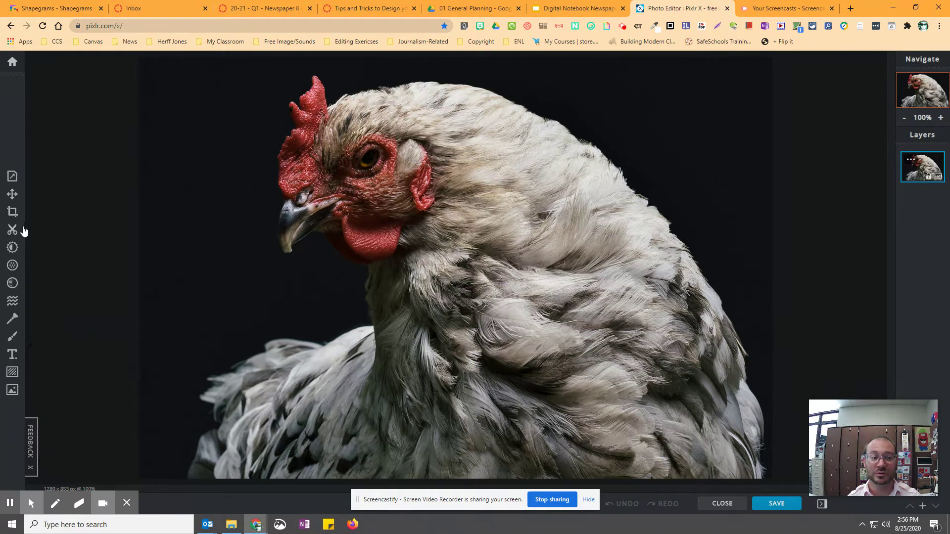
# - Show the Arrange settings for the hen photo layer under Properties
pyautogui.click(12, 176)
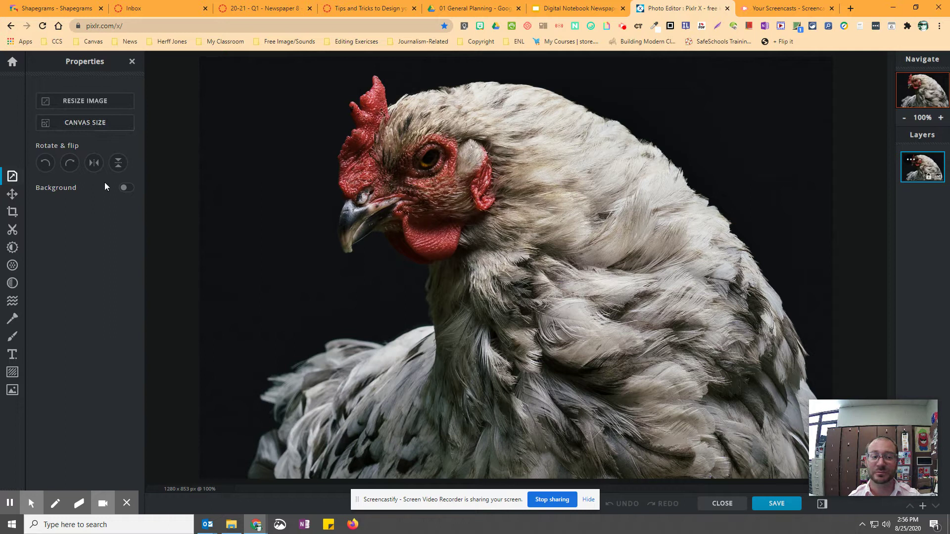
pyautogui.click(13, 194)
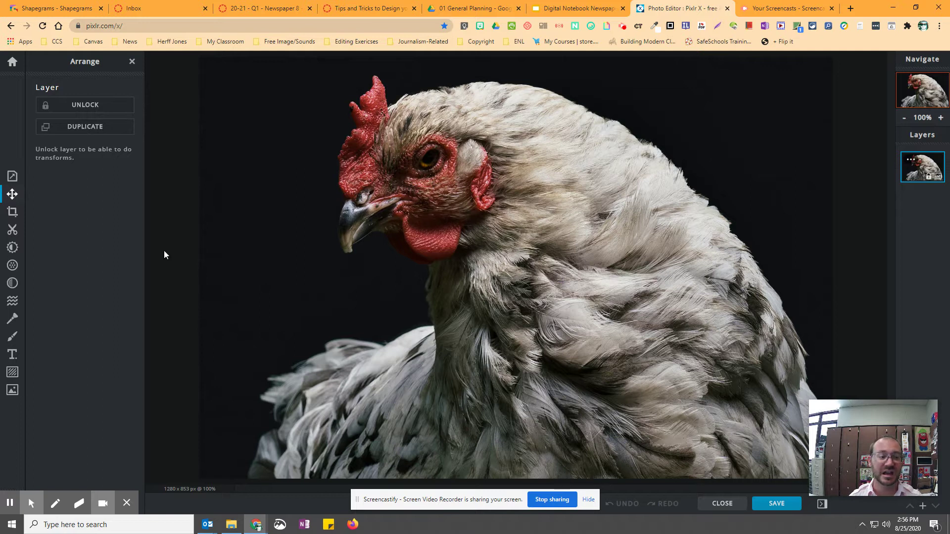
# - Crop the hen photo's left side to 1201 px wide, then switch to the Cutout tool
pyautogui.click(12, 212)
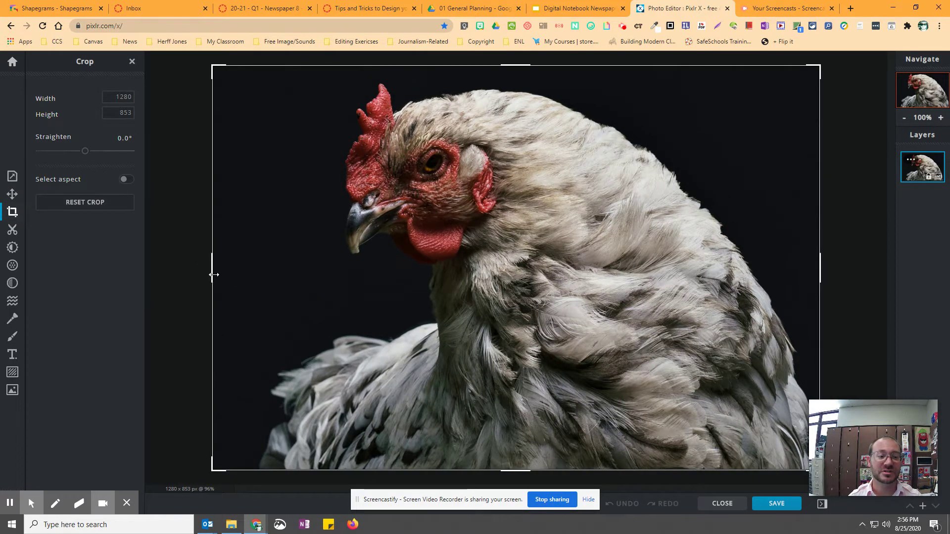
pyautogui.moveTo(214, 275); pyautogui.dragTo(251, 280)
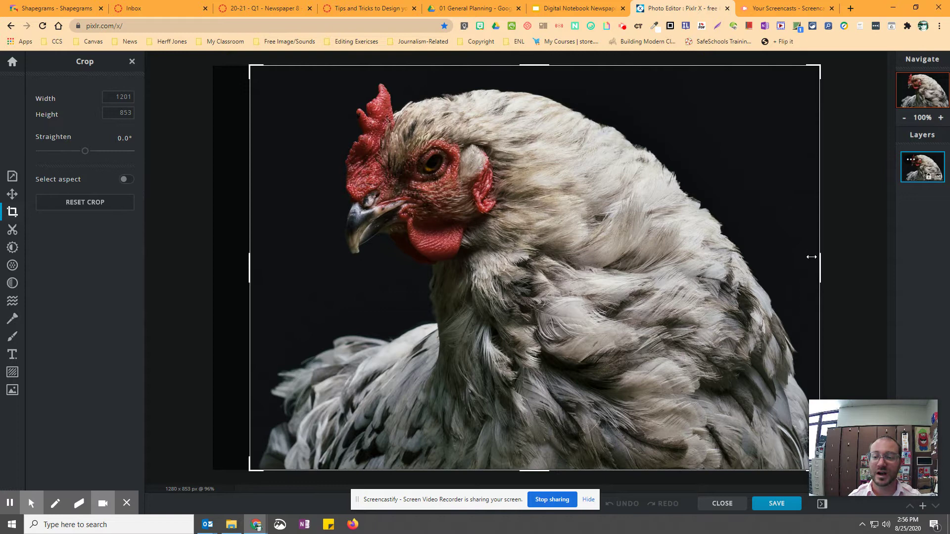
pyautogui.click(767, 501)
pyautogui.click(569, 393)
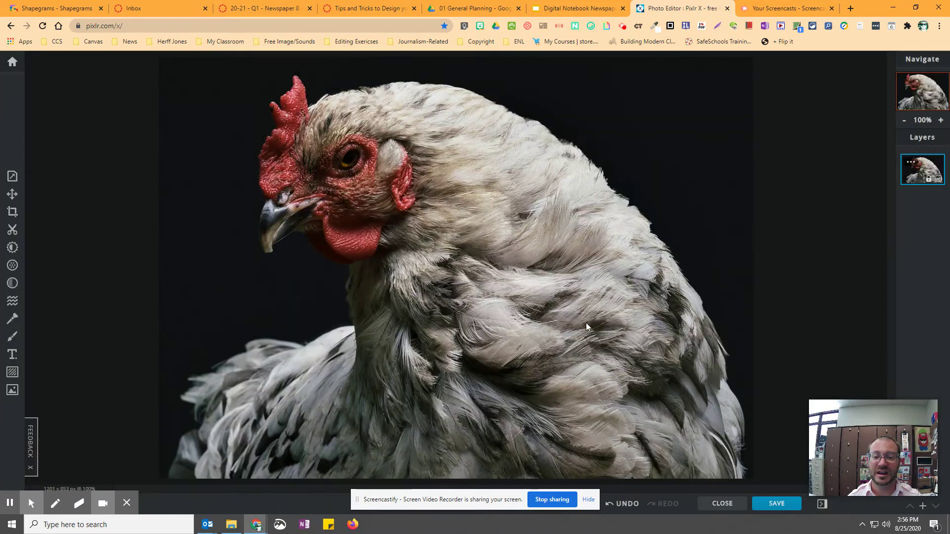
pyautogui.click(13, 213)
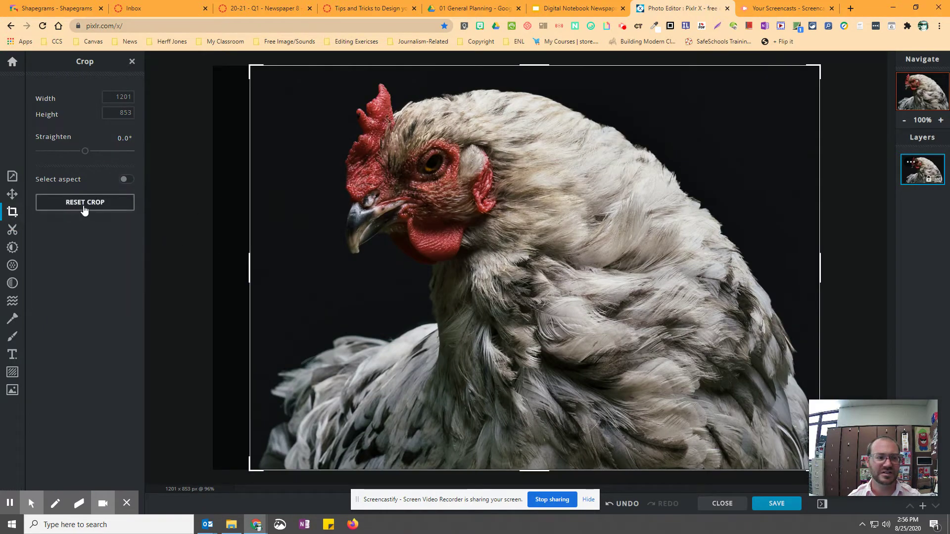
pyautogui.click(12, 229)
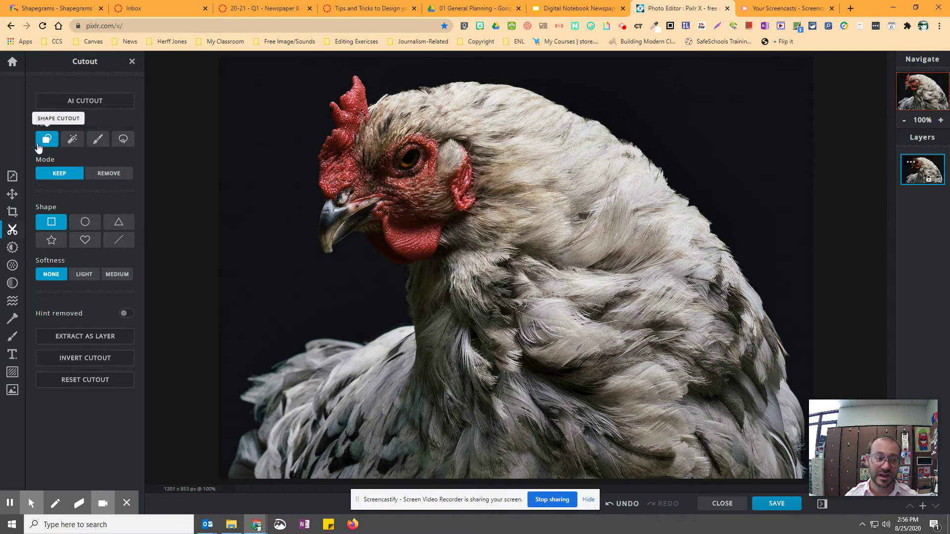
# - Set the cutout shape to circle, draw trial ellipses around the hen, then clear them
pyautogui.click(84, 228)
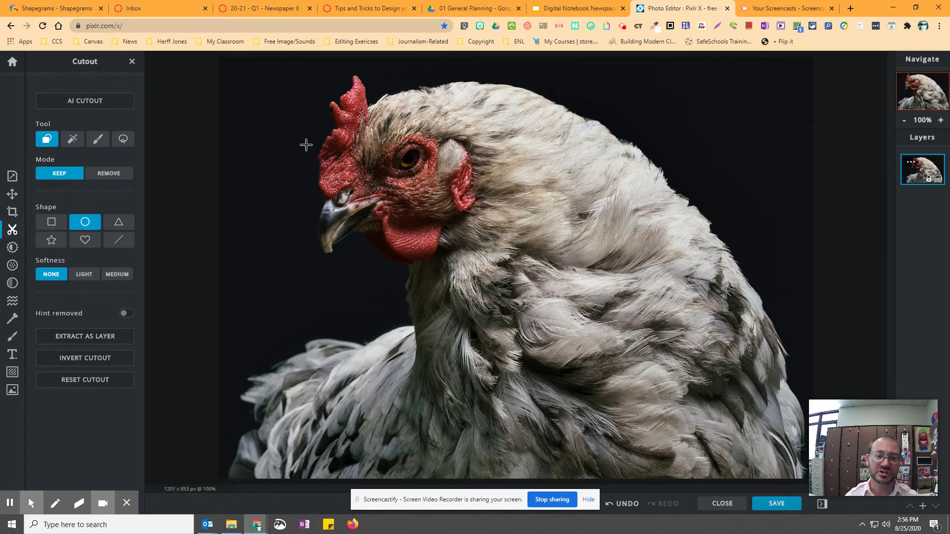
pyautogui.moveTo(290, 100); pyautogui.dragTo(584, 360)
pyautogui.moveTo(456, 237); pyautogui.dragTo(432, 182)
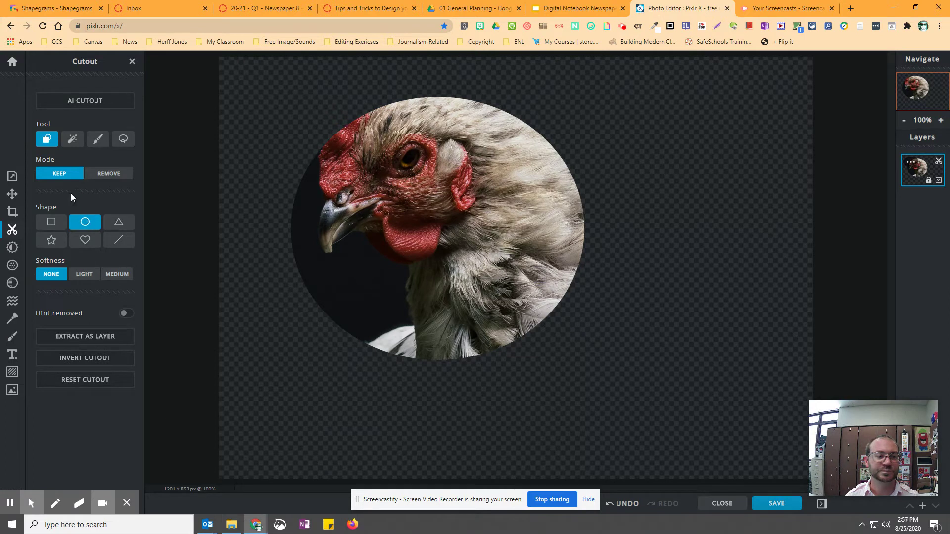
pyautogui.click(329, 136)
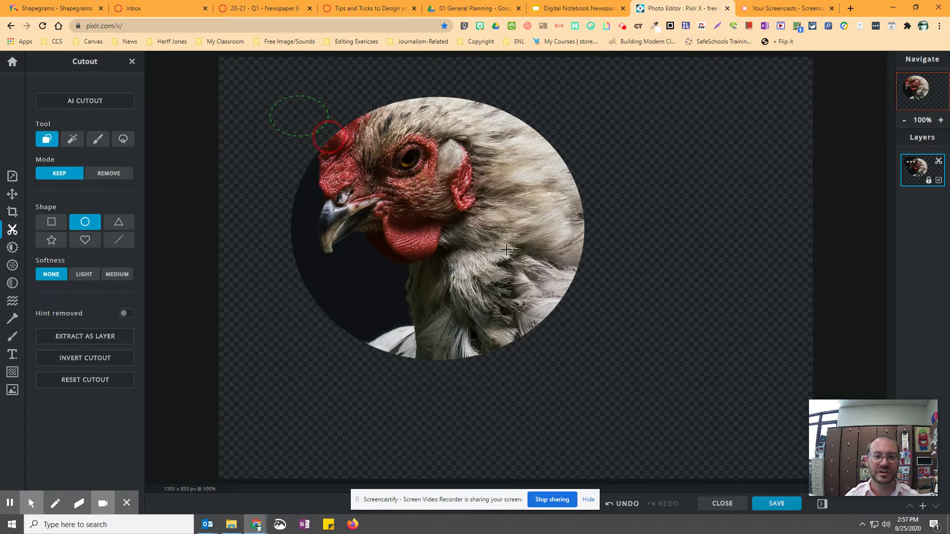
pyautogui.moveTo(506, 250); pyautogui.dragTo(653, 409)
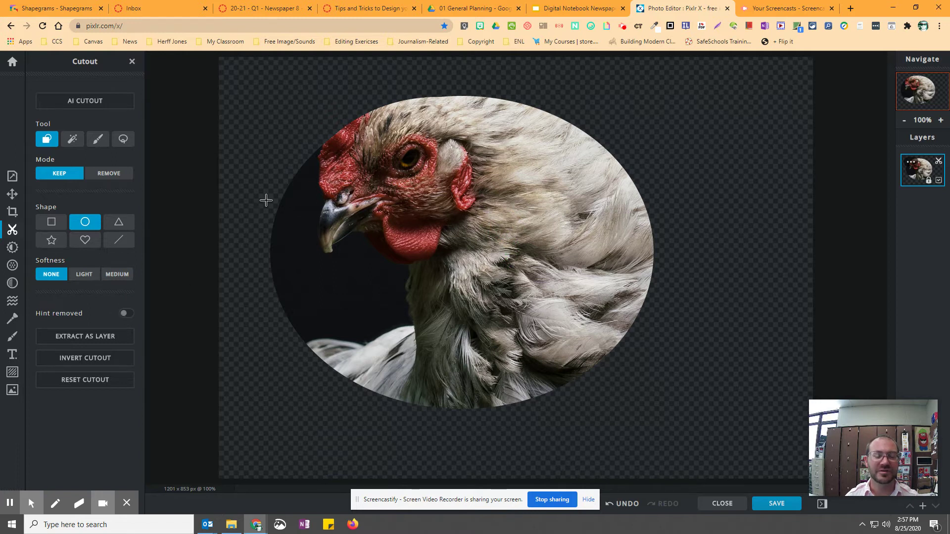
pyautogui.moveTo(242, 78); pyautogui.dragTo(598, 398)
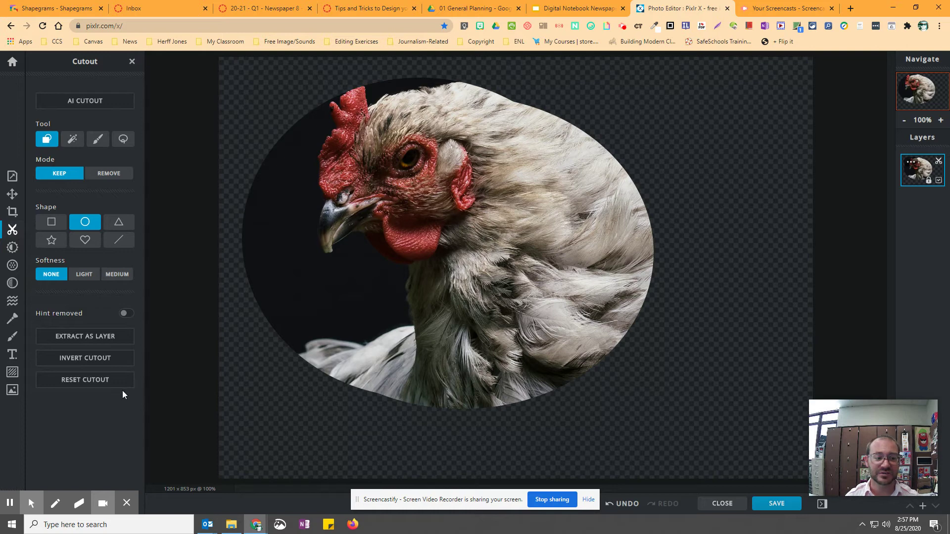
pyautogui.click(72, 384)
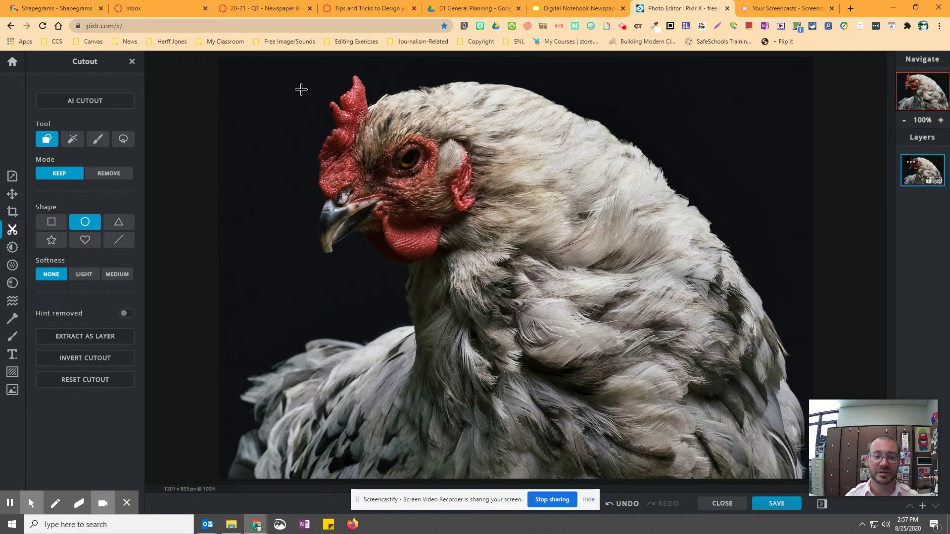
# - Try Remove and Invert circle cutouts, copy the head ellipse to a layer, then undo
pyautogui.press('alt')
pyautogui.moveTo(278, 80); pyautogui.dragTo(584, 374)
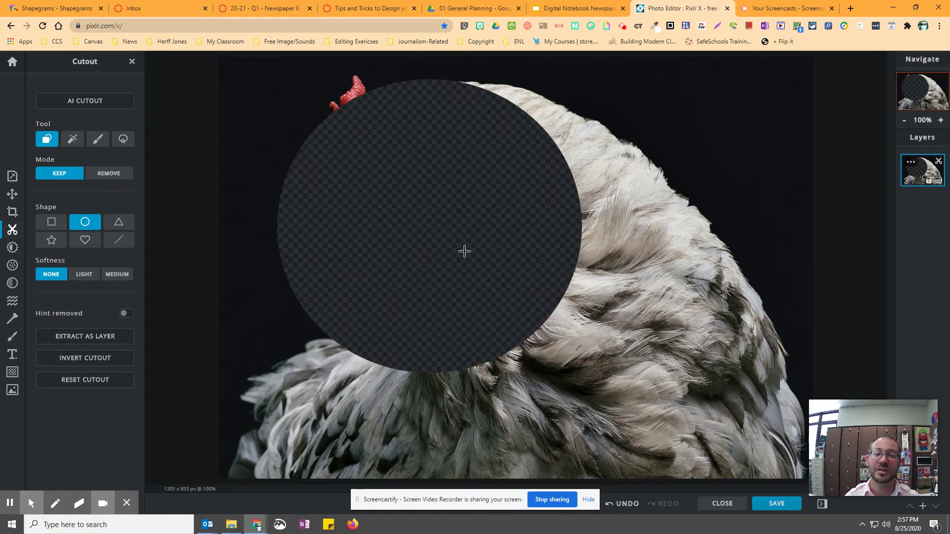
pyautogui.click(98, 380)
pyautogui.click(99, 358)
pyautogui.moveTo(291, 72); pyautogui.dragTo(643, 353)
pyautogui.click(96, 336)
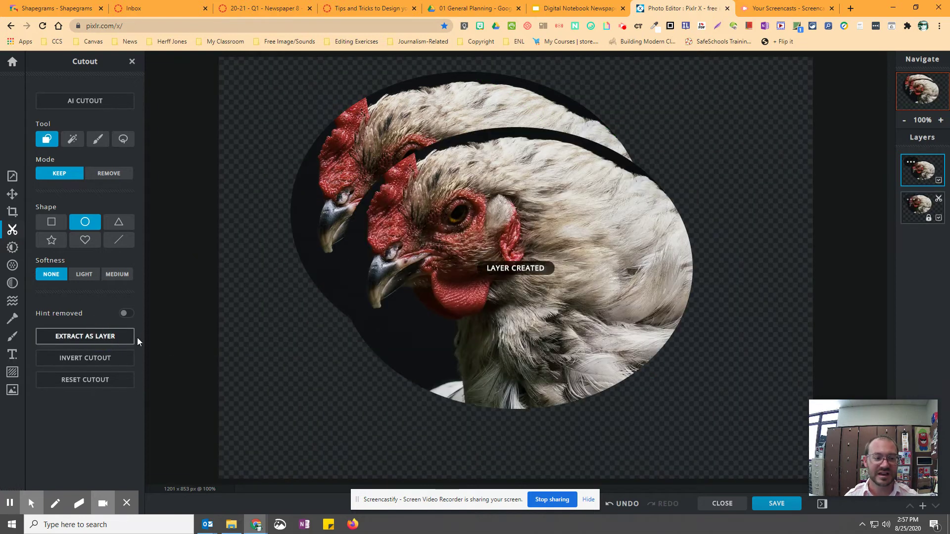
pyautogui.click(557, 243)
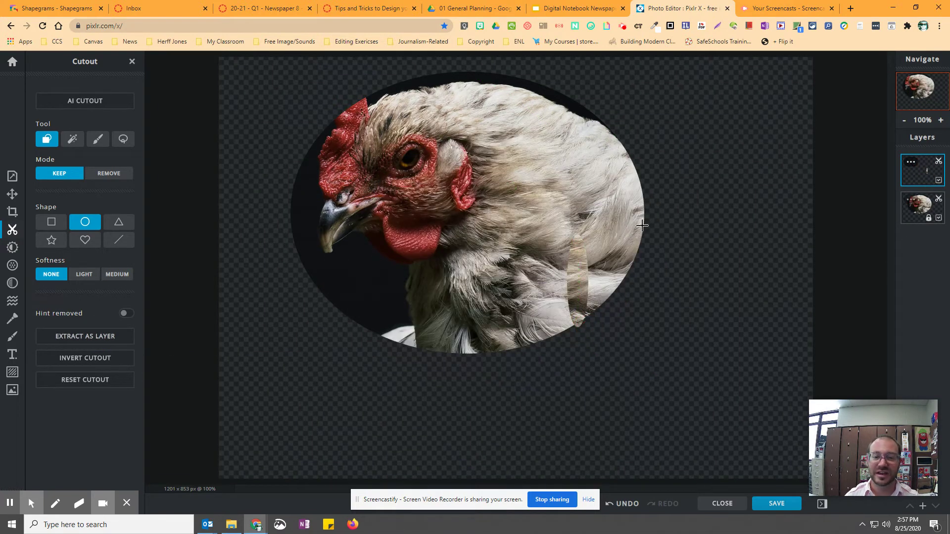
pyautogui.hotkey('ctrl', 'z')
pyautogui.hotkey('ctrl', 'z')
pyautogui.hotkey('ctrl', 'z')
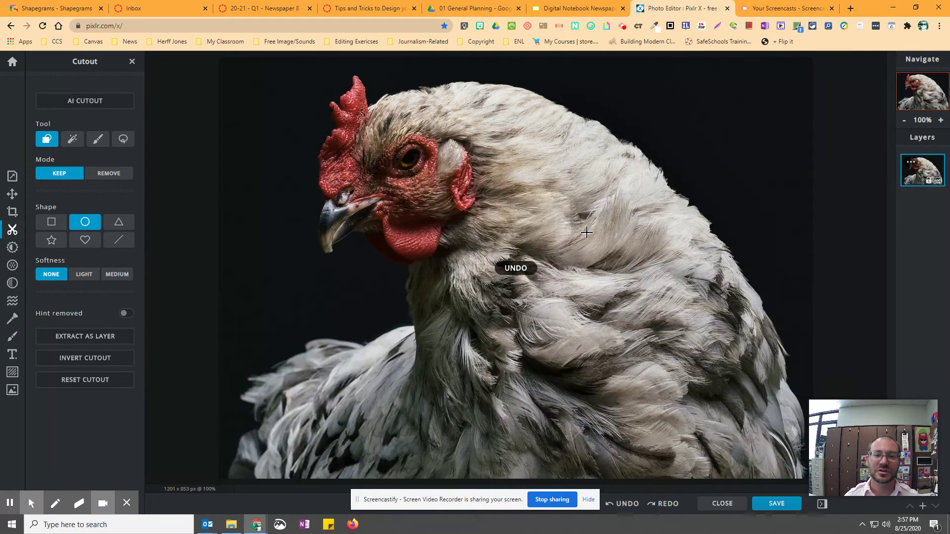
# - Remove the dark background with the Magic wand in Remove mode, then cancel Save
pyautogui.click(72, 140)
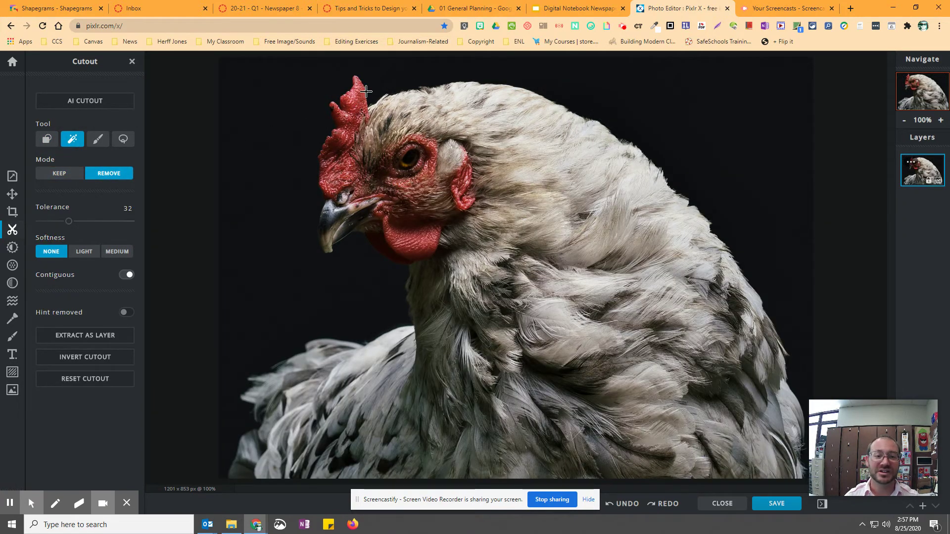
pyautogui.click(361, 75)
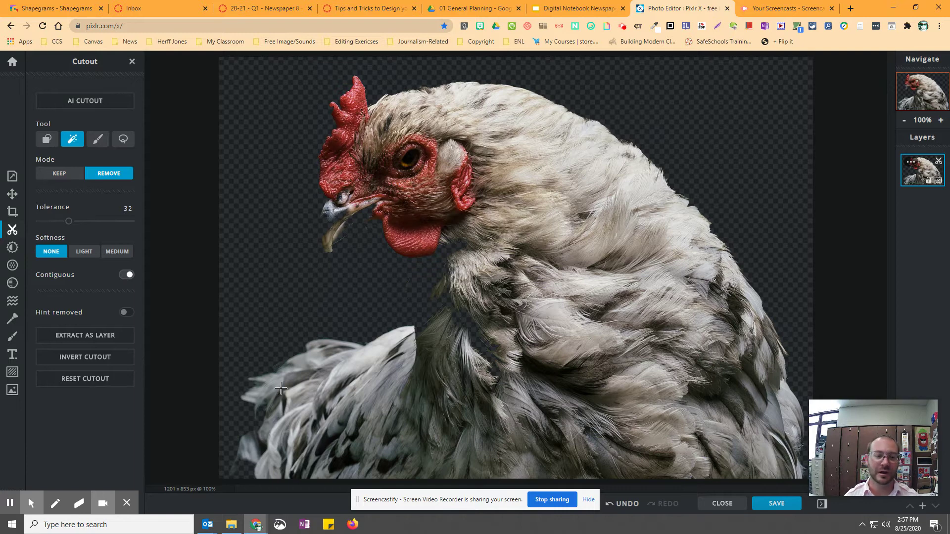
pyautogui.click(786, 511)
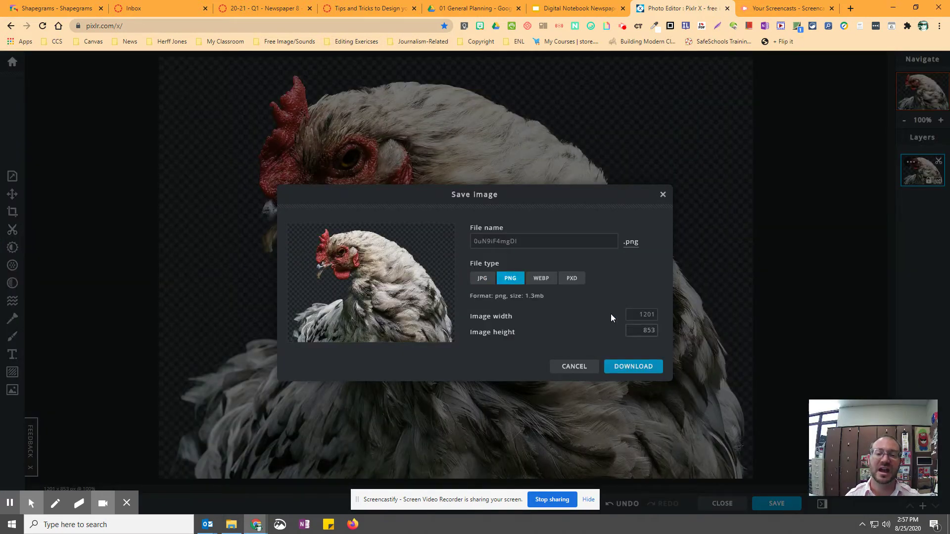
pyautogui.click(575, 368)
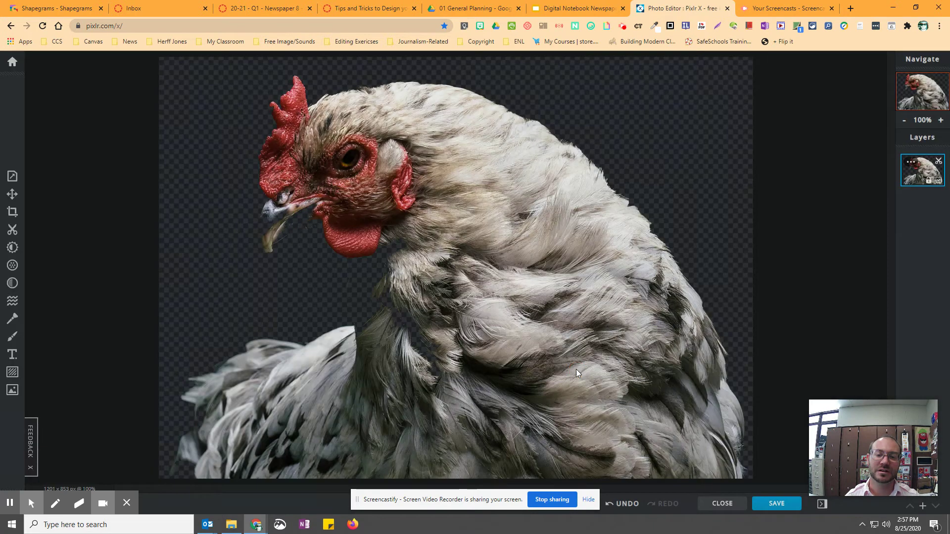
# - Adjust the hen to vibrance 88, saturation 28 and contrast 4
pyautogui.click(13, 248)
pyautogui.moveTo(85, 225); pyautogui.dragTo(126, 230)
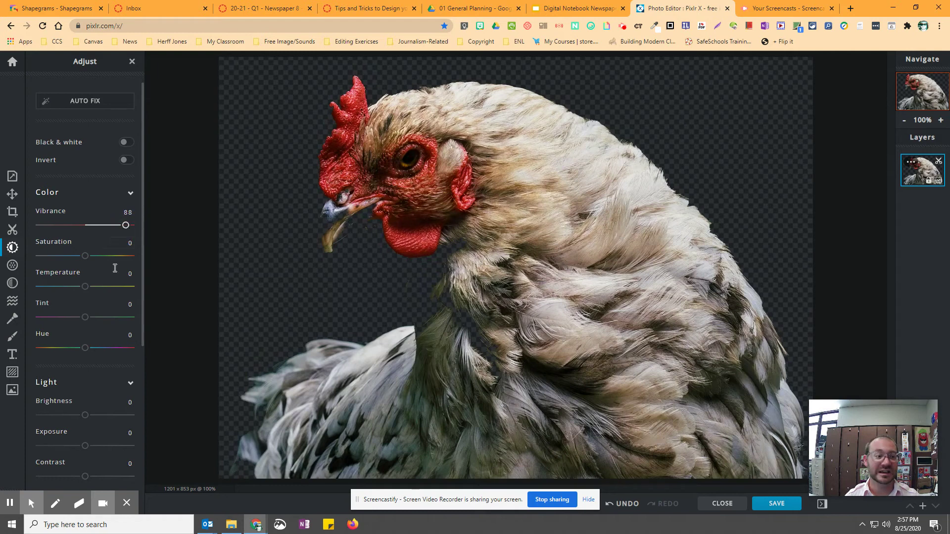
pyautogui.moveTo(88, 258)
pyautogui.mouseDown()
pyautogui.moveTo(121, 260)
pyautogui.moveTo(98, 262)
pyautogui.mouseUp()
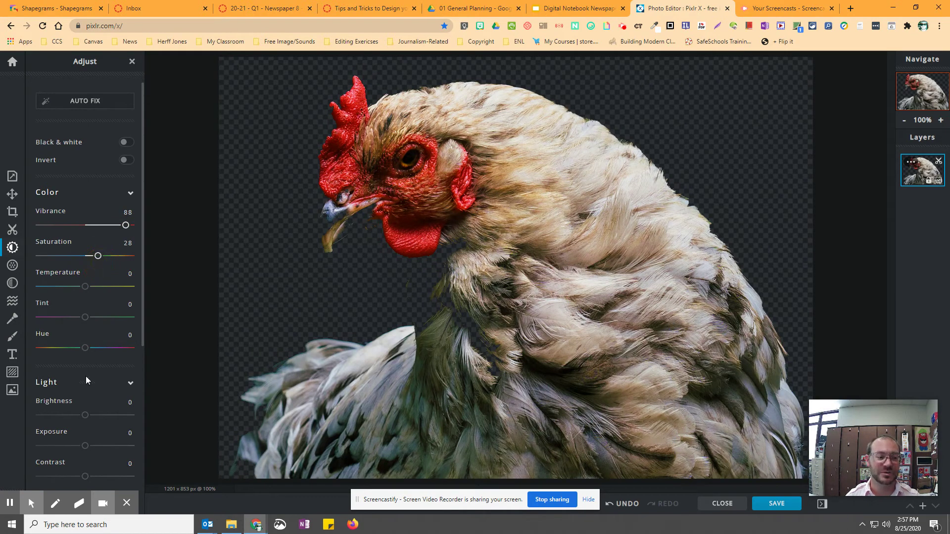
pyautogui.scroll(-2, 86, 376)
pyautogui.moveTo(85, 378)
pyautogui.mouseDown()
pyautogui.moveTo(101, 381)
pyautogui.moveTo(87, 379)
pyautogui.mouseUp()
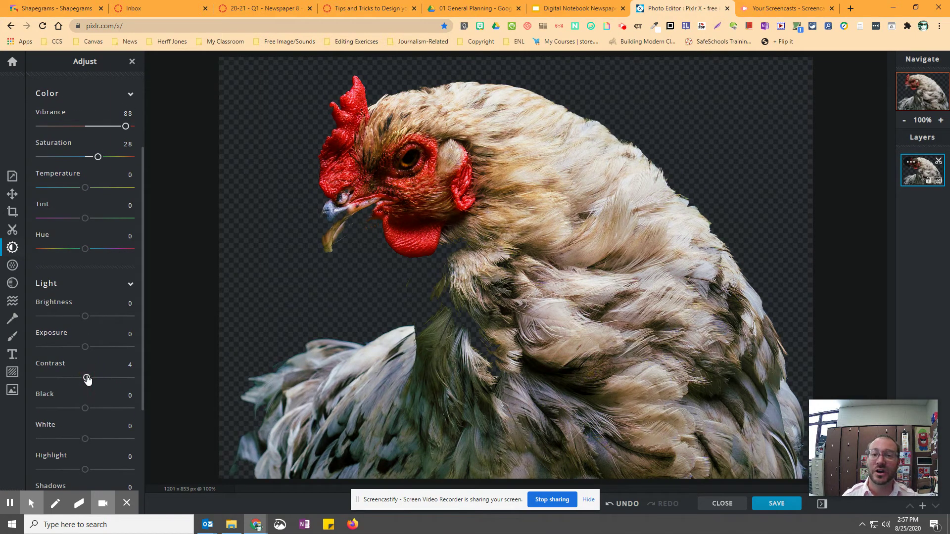
pyautogui.click(12, 266)
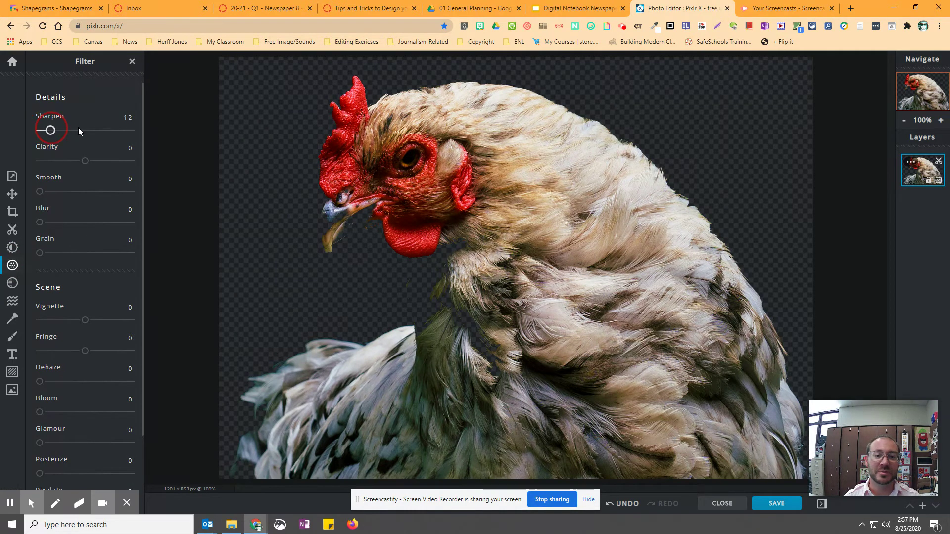
# - Try Blur up to 50 and heavy Pixelate on the hen, then reset both to 0
pyautogui.moveTo(40, 223); pyautogui.dragTo(46, 223)
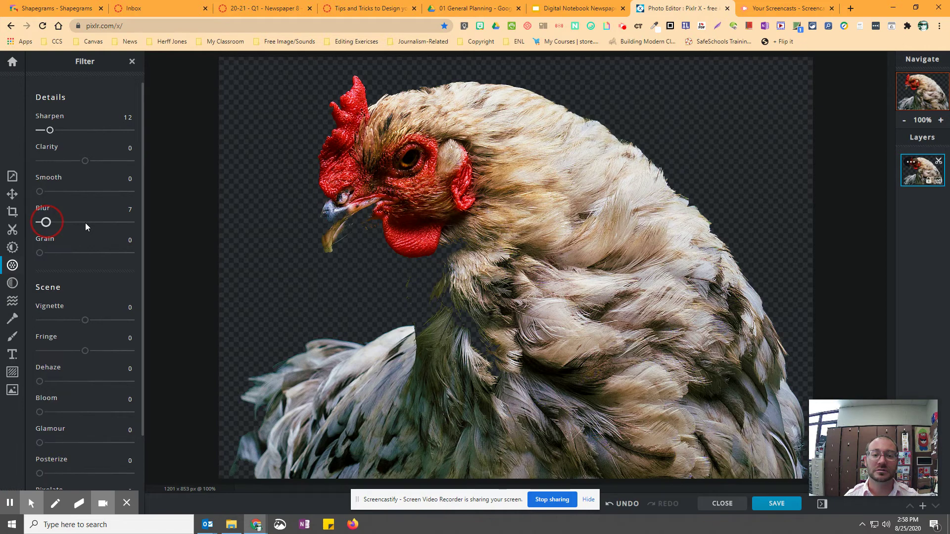
pyautogui.click(85, 223)
pyautogui.doubleClick(70, 225)
pyautogui.scroll(-1, 87, 330)
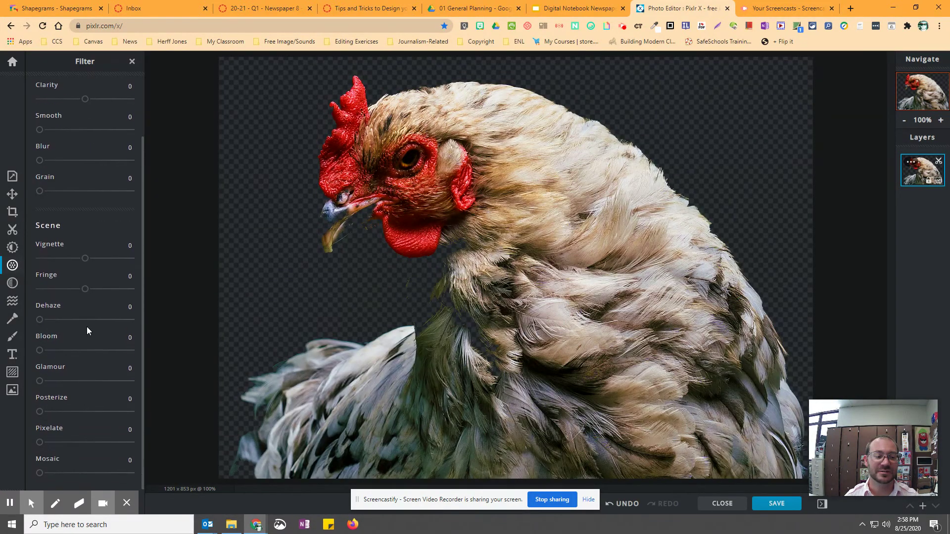
pyautogui.moveTo(46, 440); pyautogui.dragTo(98, 444)
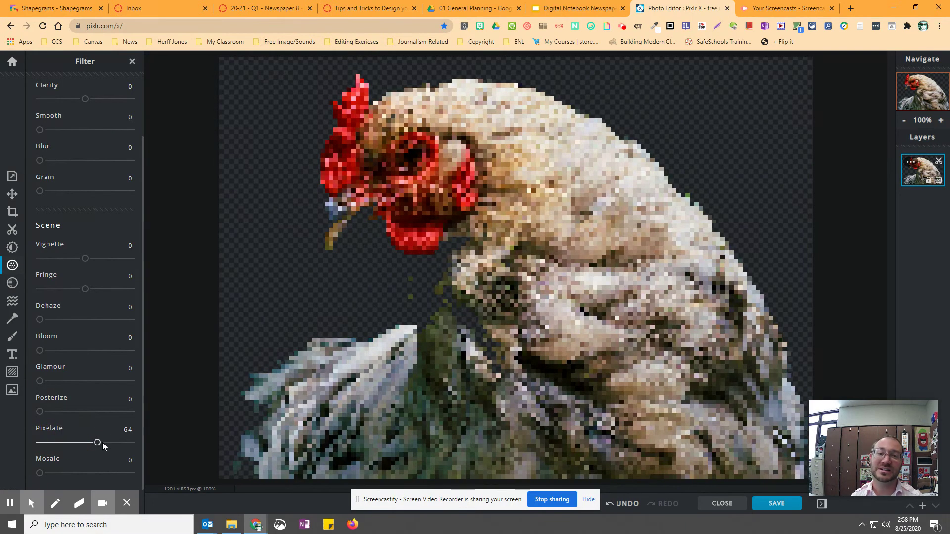
pyautogui.moveTo(98, 443); pyautogui.dragTo(39, 444)
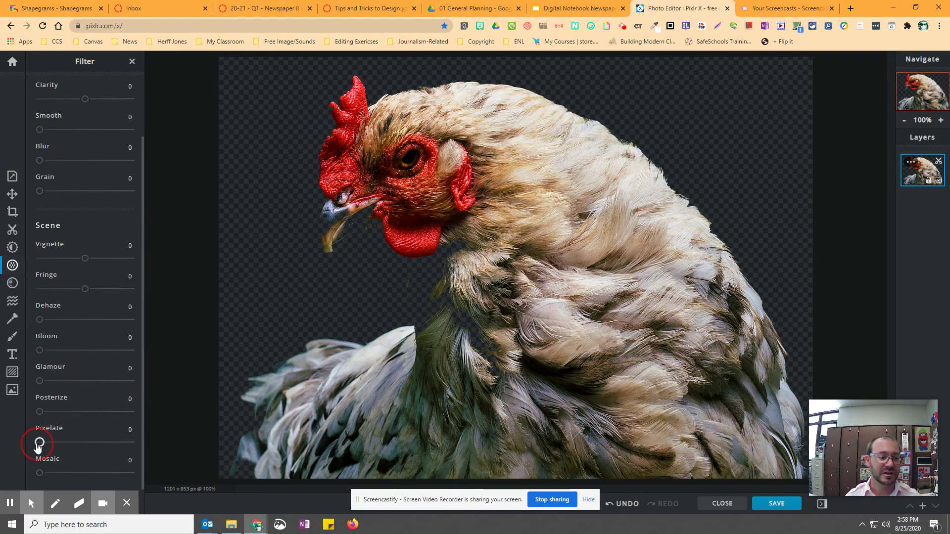
# - Apply the AMBER effect at 100 to the hen cutout
pyautogui.click(12, 286)
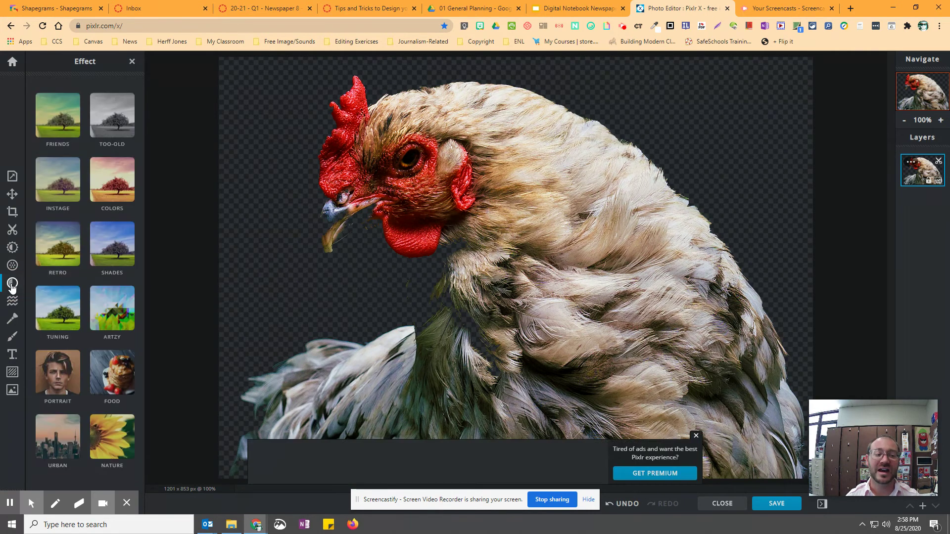
pyautogui.click(68, 121)
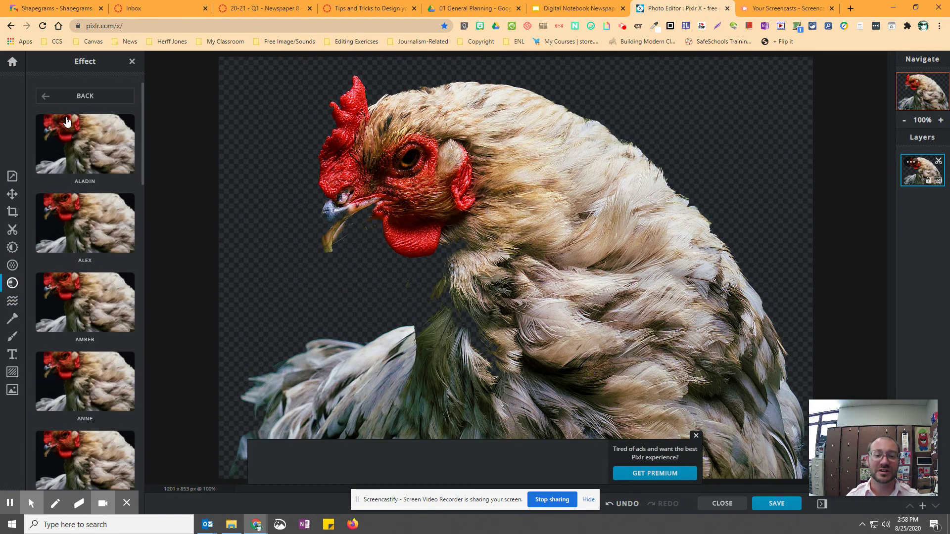
pyautogui.click(97, 319)
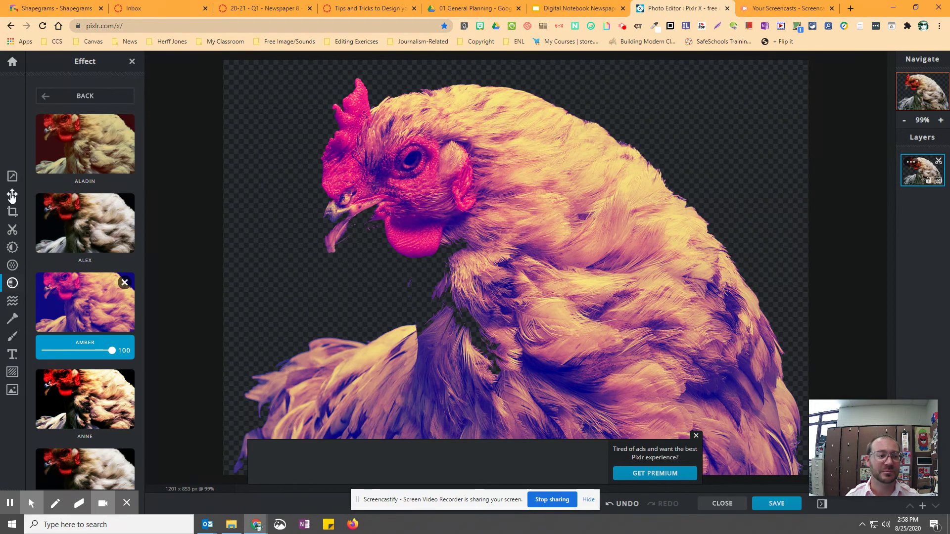
# - Paint the missed neck feathers and area below the wattle back in with a 50 px Keep brush
pyautogui.click(11, 230)
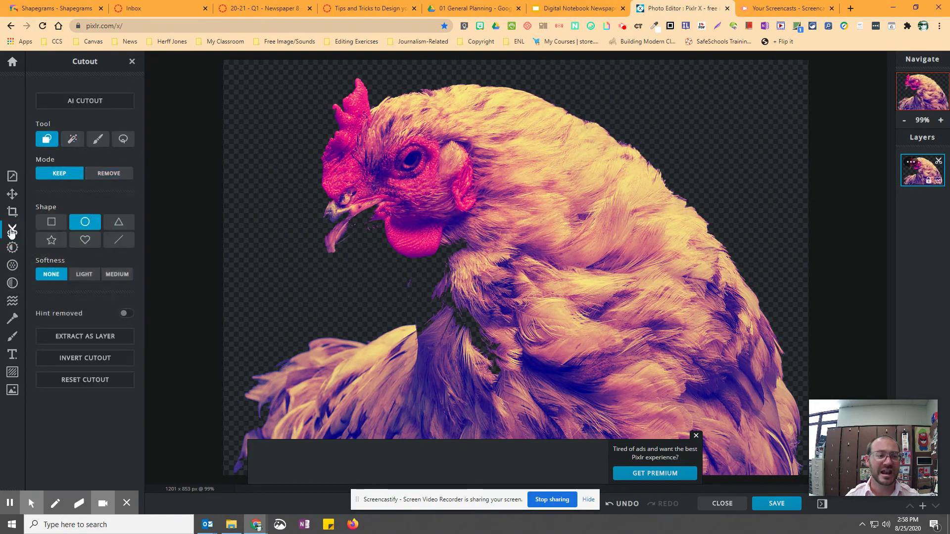
pyautogui.click(97, 139)
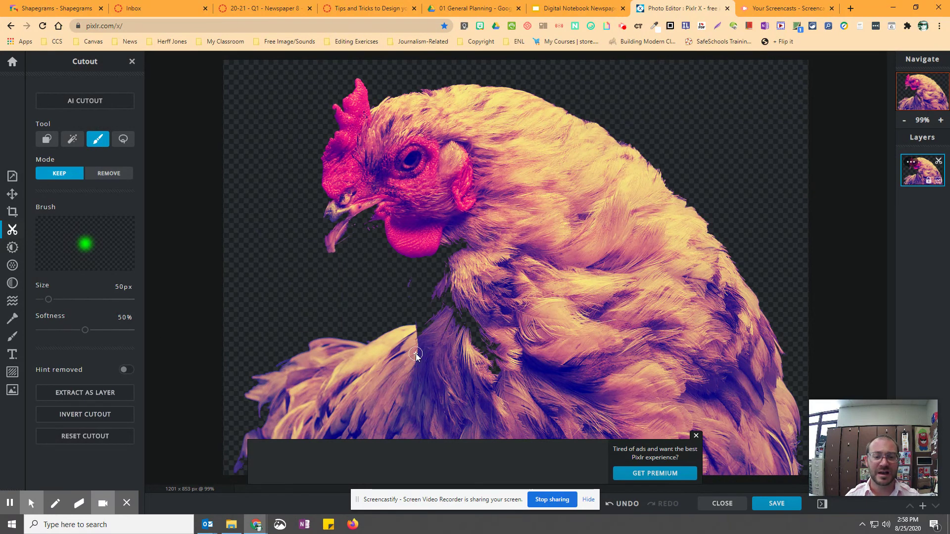
pyautogui.moveTo(453, 345)
pyautogui.mouseDown()
pyautogui.moveTo(500, 331)
pyautogui.moveTo(478, 354)
pyautogui.moveTo(466, 336)
pyautogui.moveTo(483, 323)
pyautogui.moveTo(456, 329)
pyautogui.moveTo(464, 309)
pyautogui.moveTo(494, 376)
pyautogui.mouseUp()
pyautogui.moveTo(455, 288); pyautogui.dragTo(447, 321)
pyautogui.moveTo(452, 259)
pyautogui.mouseDown()
pyautogui.moveTo(454, 243)
pyautogui.moveTo(458, 251)
pyautogui.mouseUp()
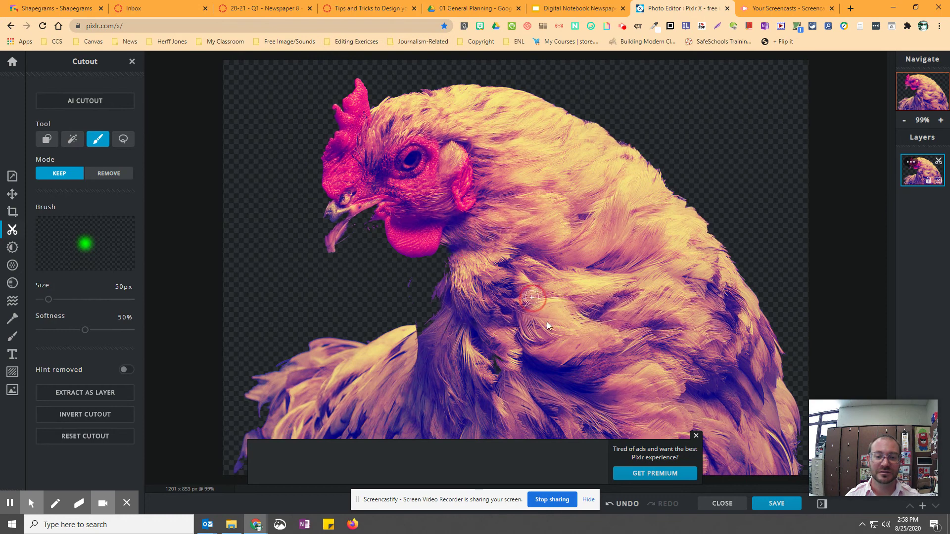
# - Add the white Arial caption 'Tough times never last but tough people do', centred over the hen's head
pyautogui.click(12, 354)
pyautogui.click(85, 115)
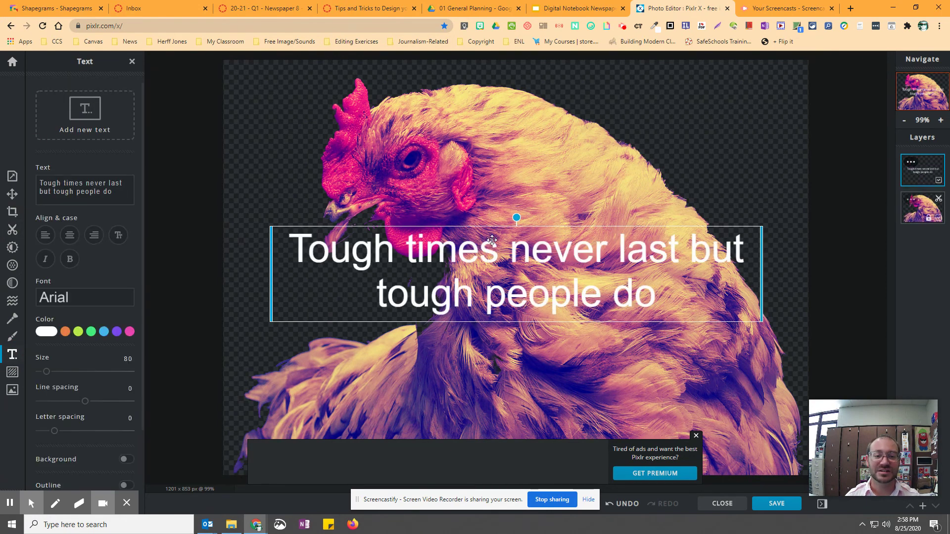
pyautogui.moveTo(672, 251); pyautogui.dragTo(625, 175)
pyautogui.scroll(-2, 101, 370)
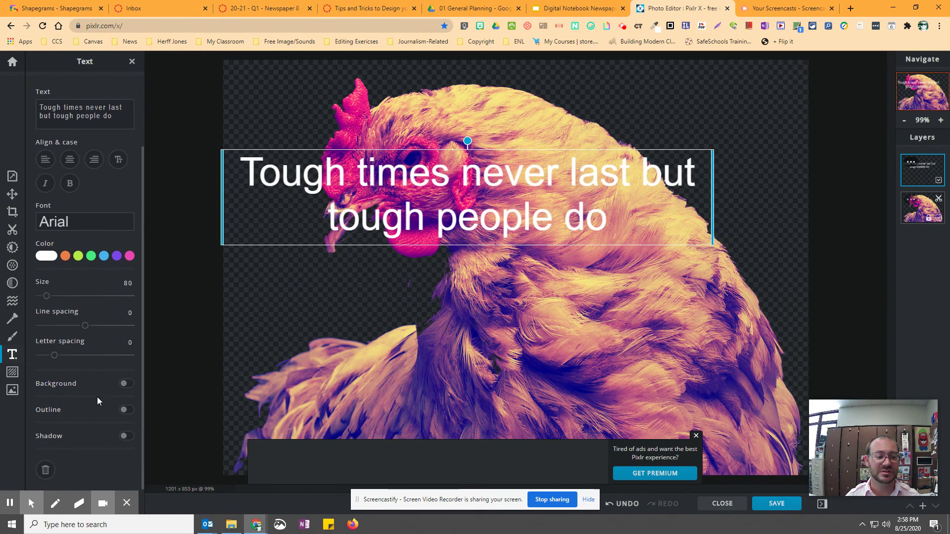
pyautogui.scroll(2, 91, 311)
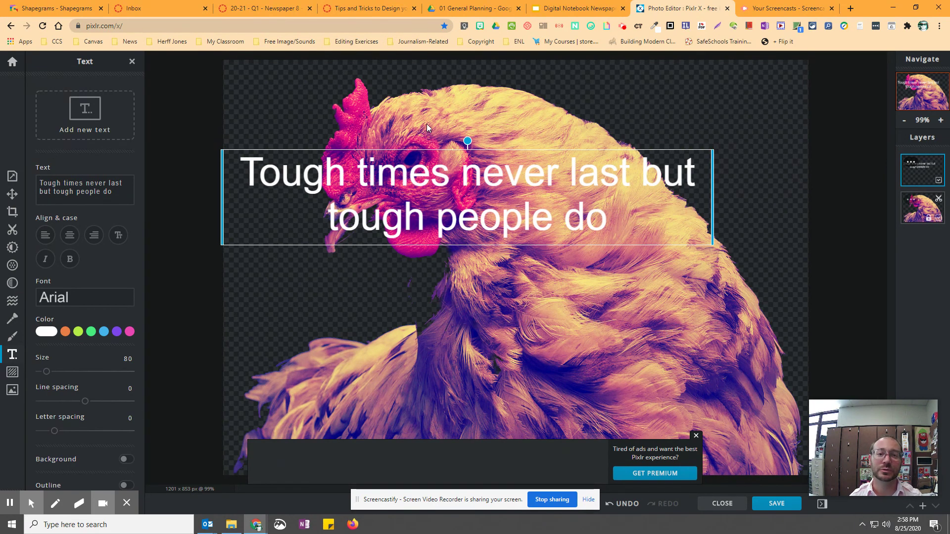
pyautogui.moveTo(418, 182); pyautogui.dragTo(462, 185)
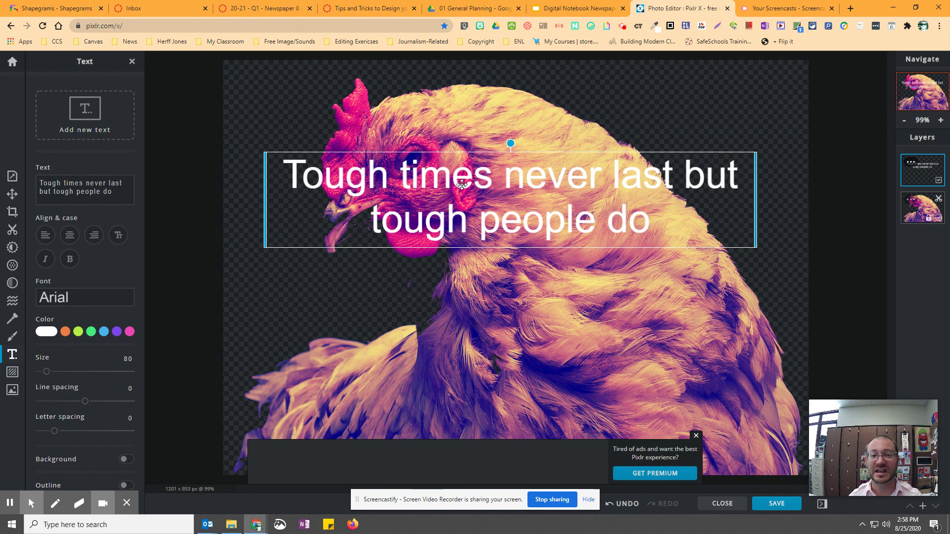